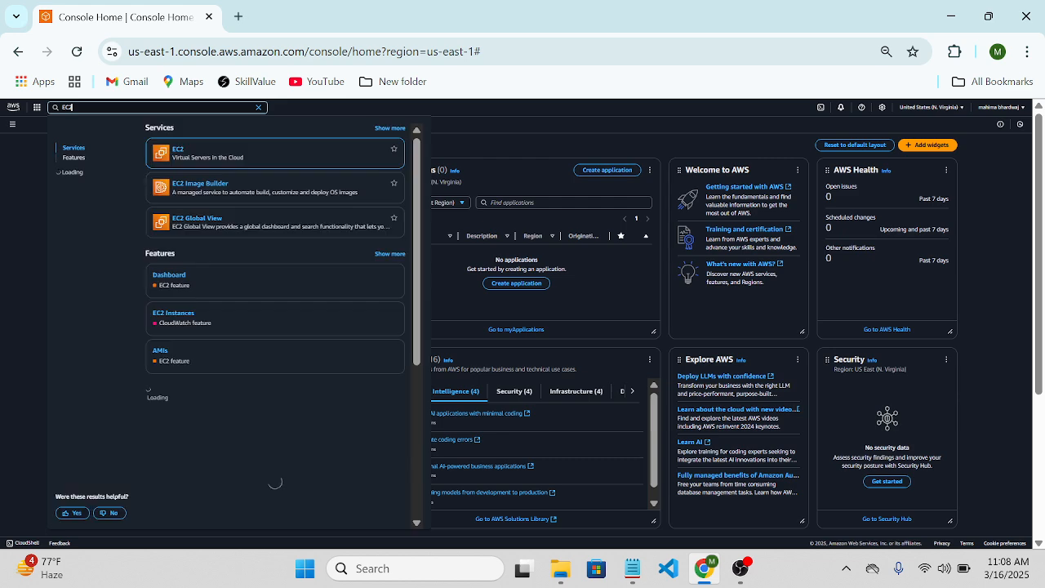
Step: Find the EC2 service, open its instances list and start launching a new instance
mouse_move(196, 149)
type("2")
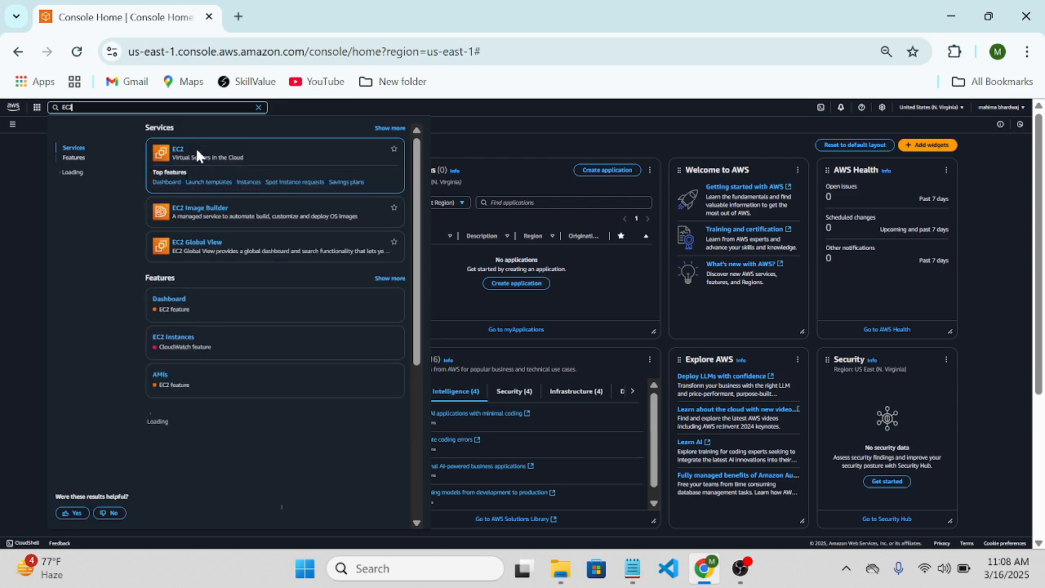
left_click(179, 156)
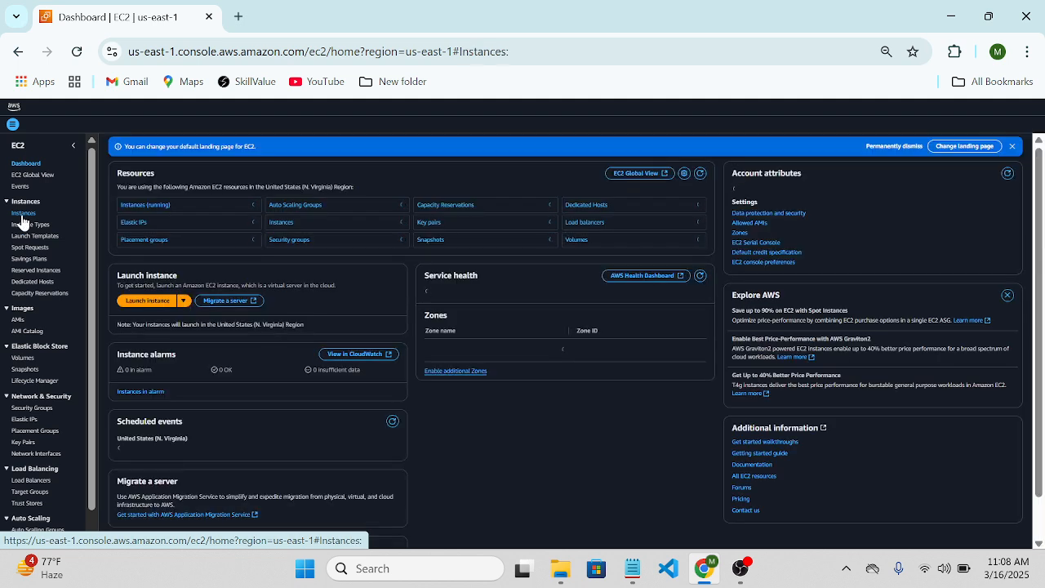
left_click(23, 213)
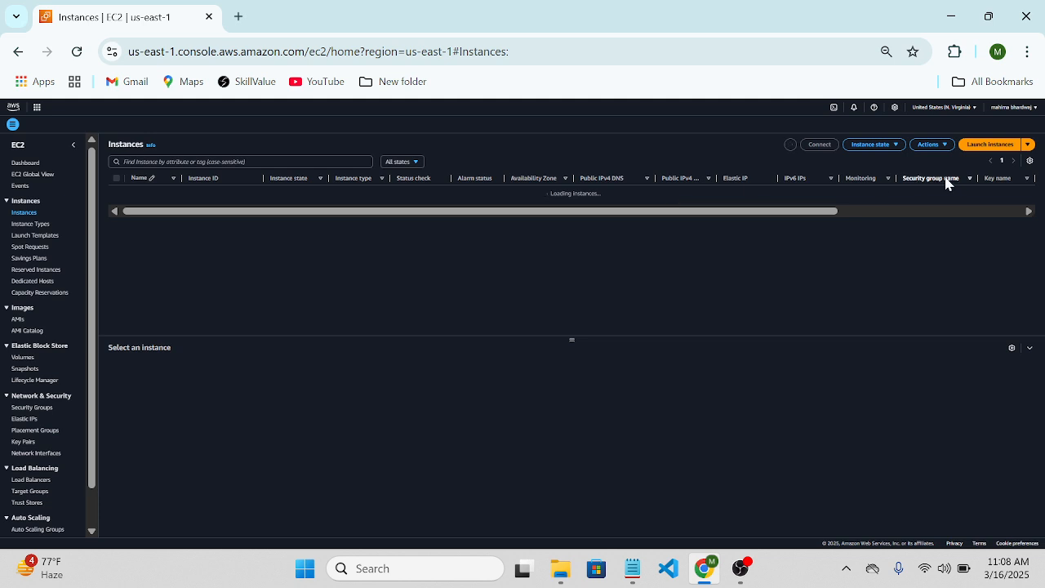
left_click(986, 147)
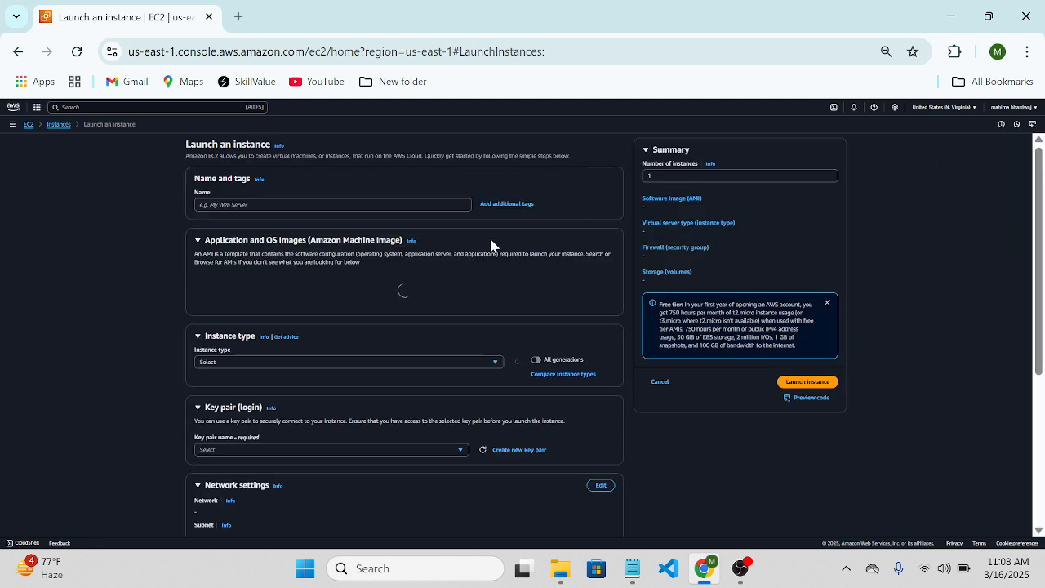
Step: Name the new instance DEmoTutorial
left_click(360, 205)
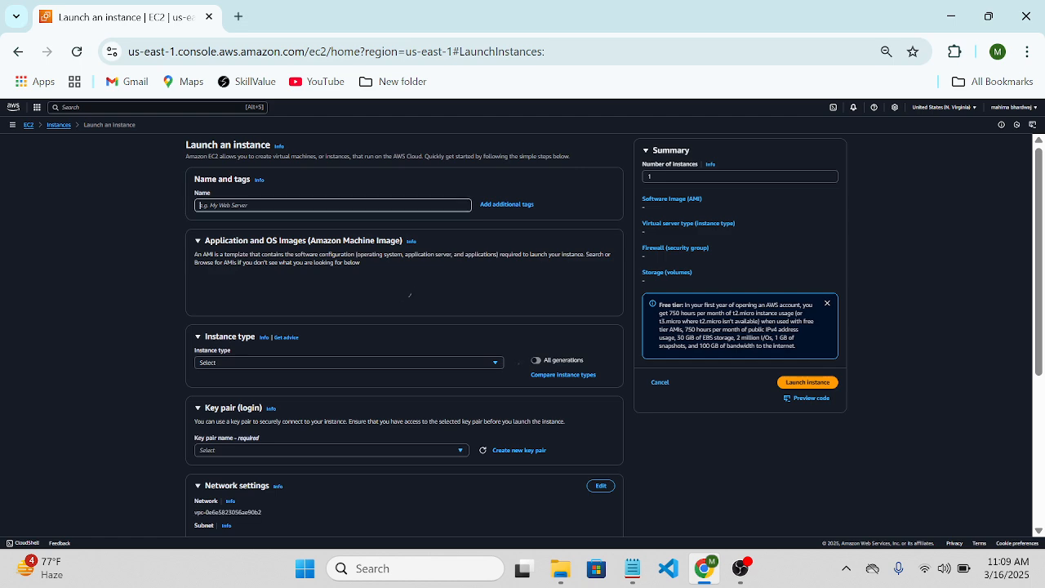
type("DEmo")
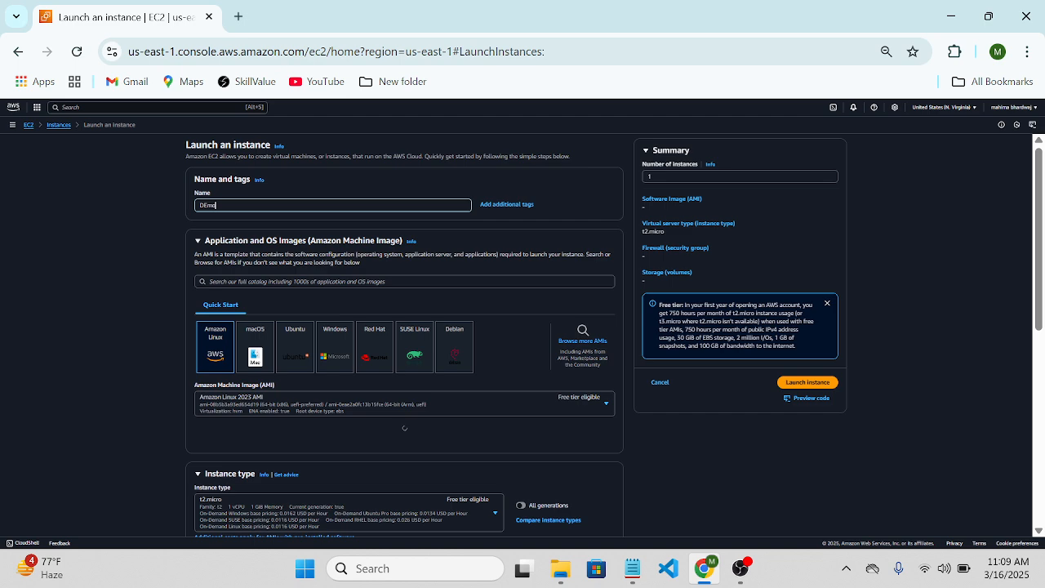
type("Tutorial")
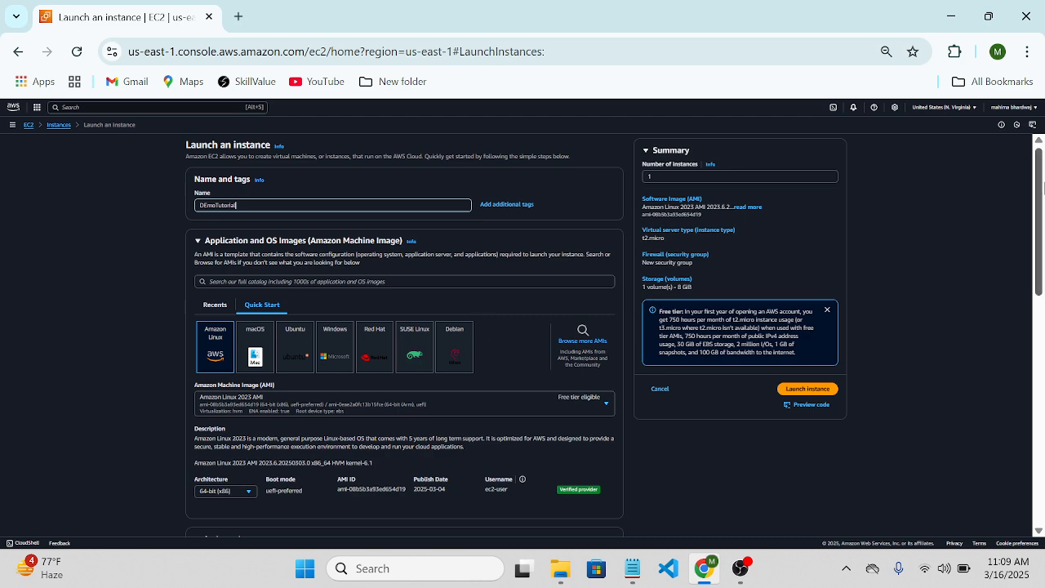
Step: Create an RSA key pair named EC2TUtorial in .pem format and save it as EC2TUtorial (1) in the AWS folder
left_click_drag(1042, 188, 1043, 235)
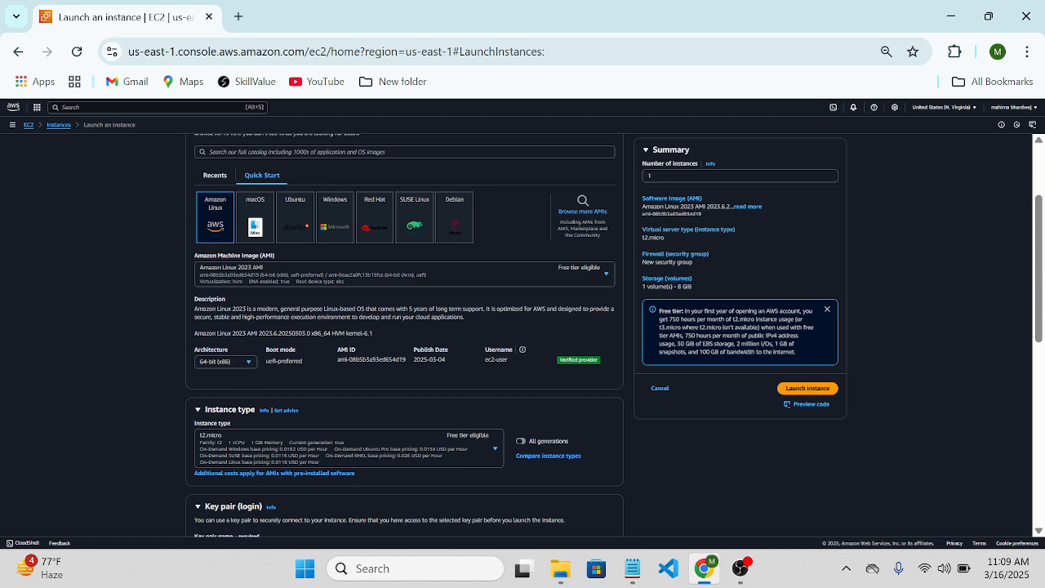
scroll(1043, 341, "down", 2)
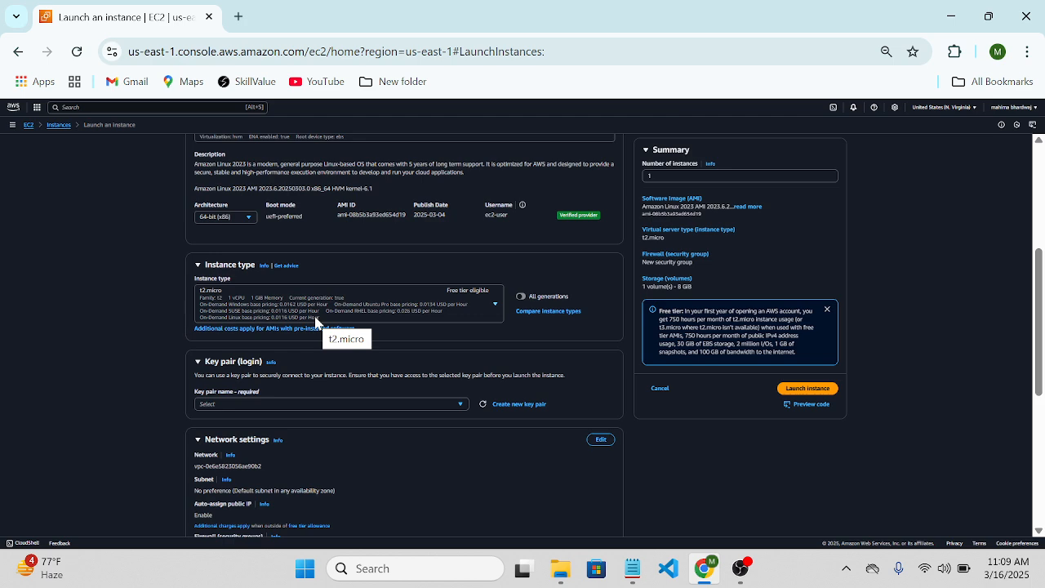
left_click(538, 408)
left_click(506, 264)
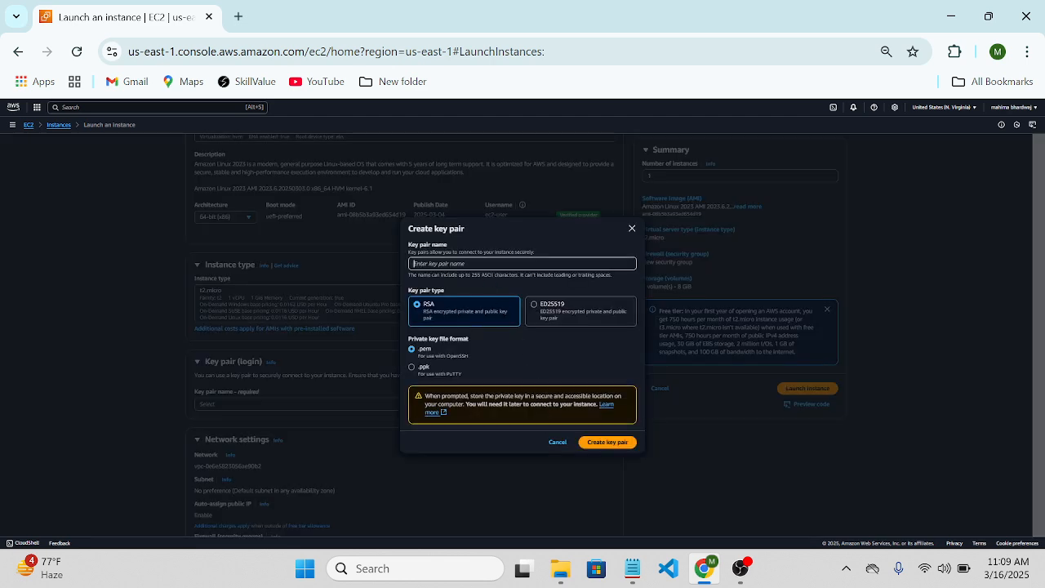
type("EC2TUtorial")
left_click(601, 445)
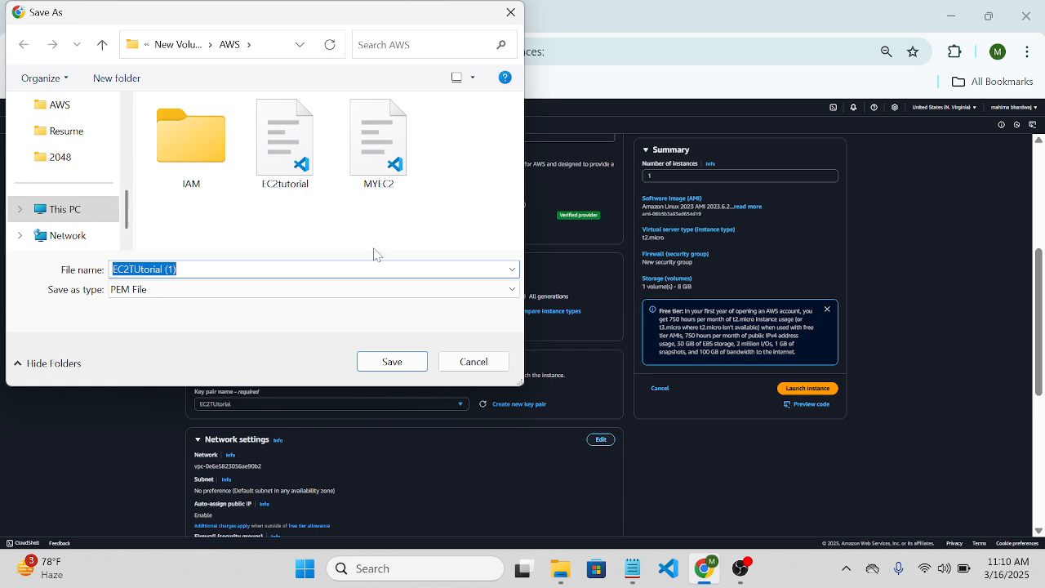
left_click(388, 366)
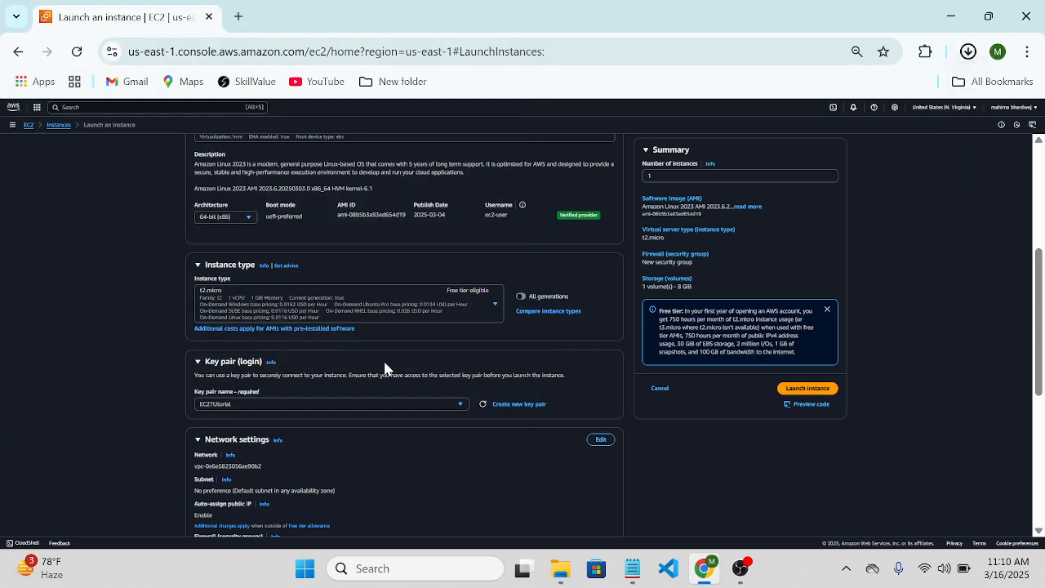
Step: Allow HTTP traffic from the internet in the new security group's network settings
scroll(969, 228, "down", 3)
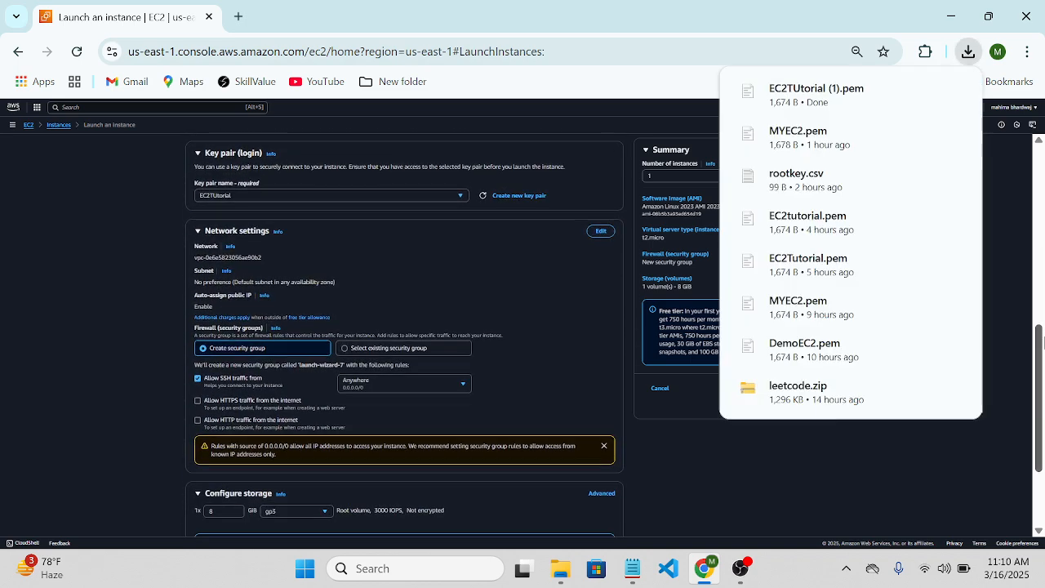
scroll(615, 335, "down", 2)
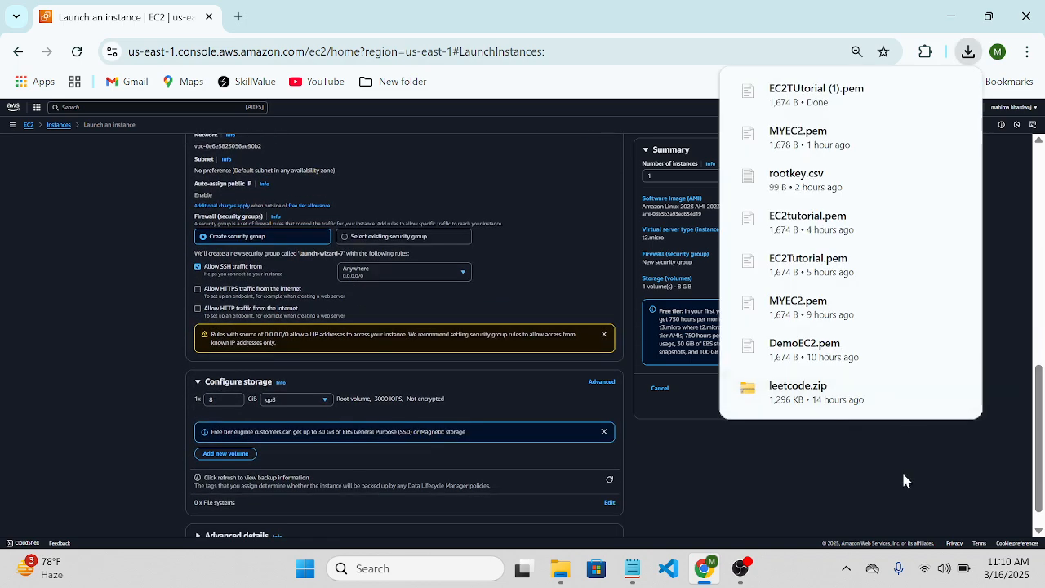
scroll(1042, 419, "down", 1)
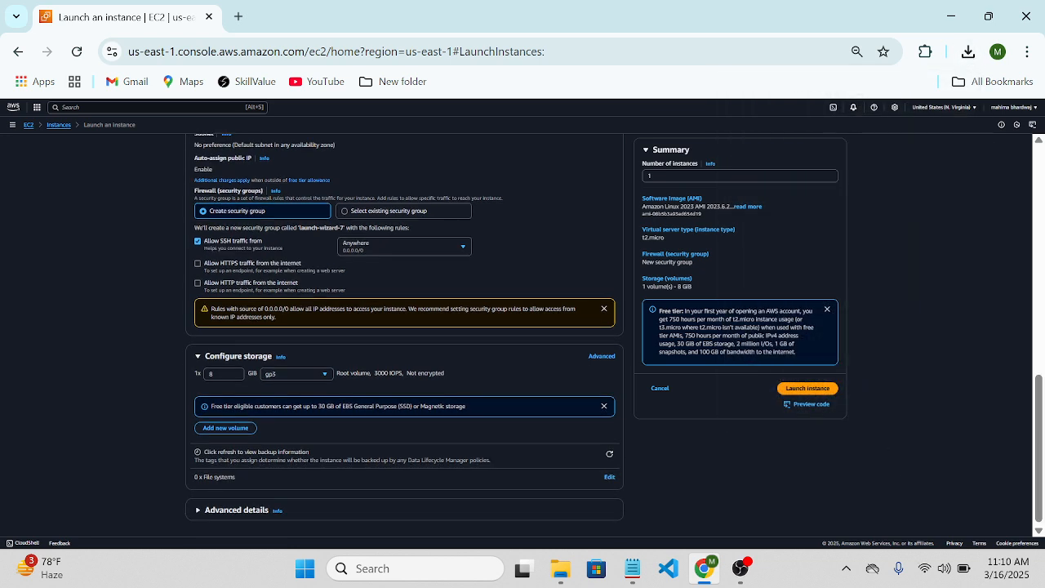
scroll(1043, 381, "up", 2)
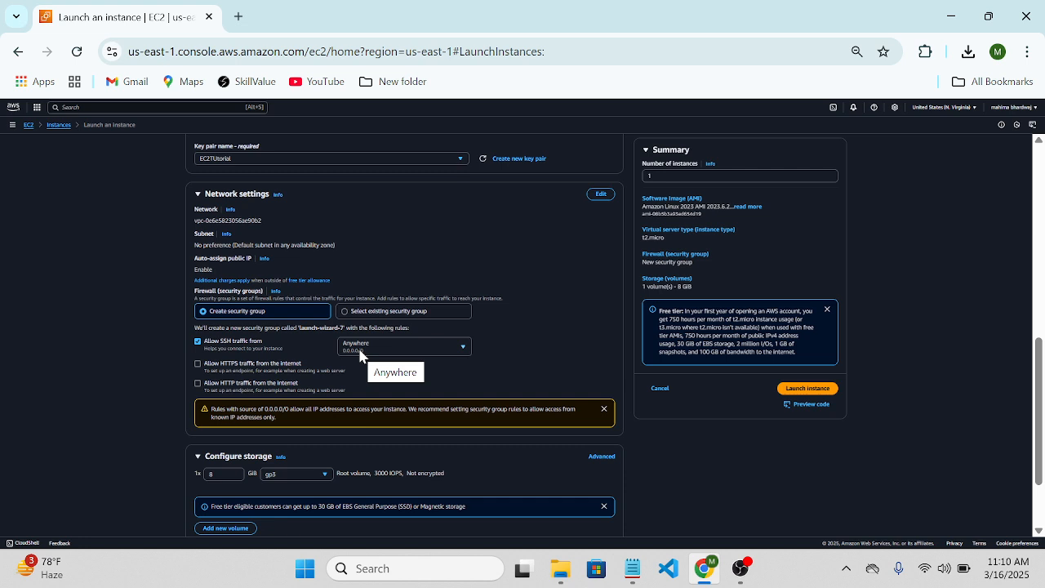
left_click(198, 383)
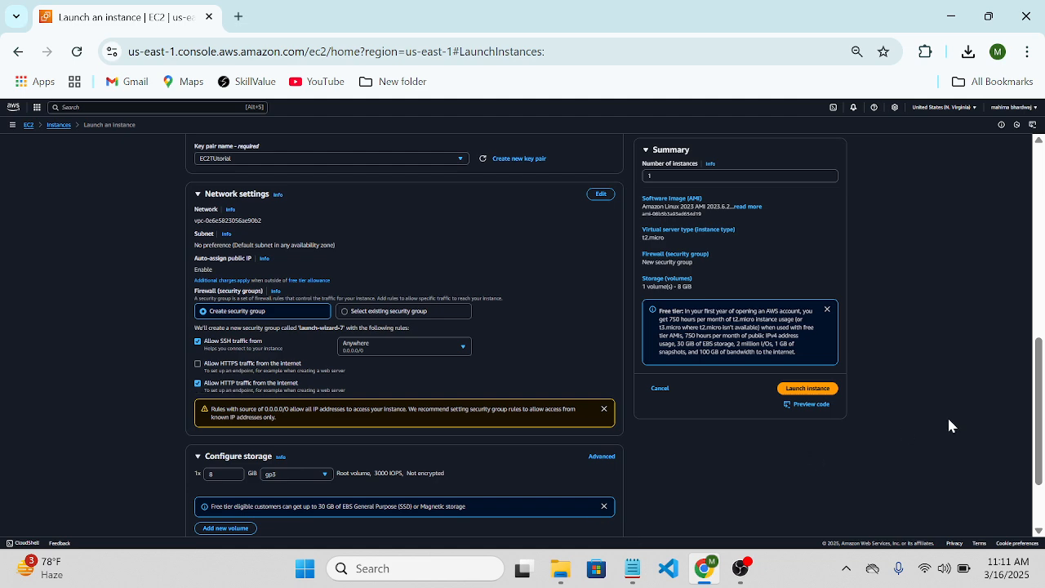
Step: Expand the advanced details and load the EC2.sh script file as the instance's user data
scroll(1044, 441, "down", 1)
scroll(1043, 441, "down", 1)
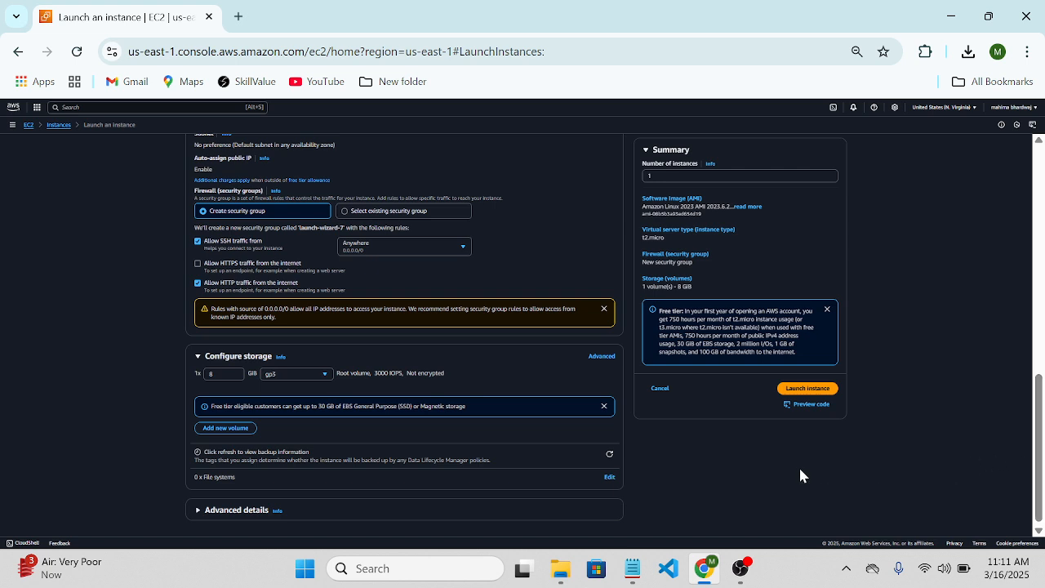
left_click(198, 513)
left_click_drag(1043, 271, 963, 472)
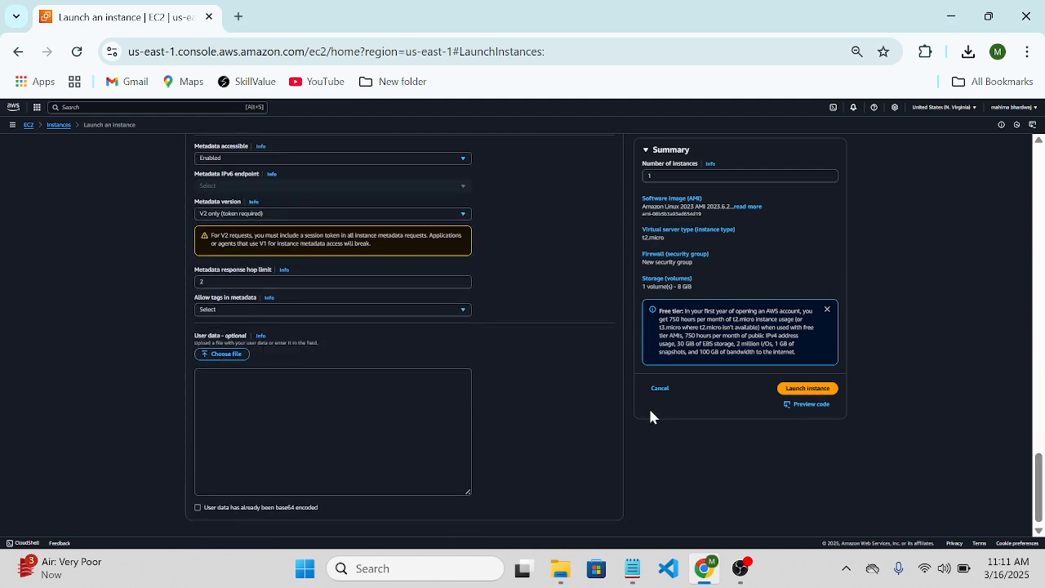
left_click(257, 404)
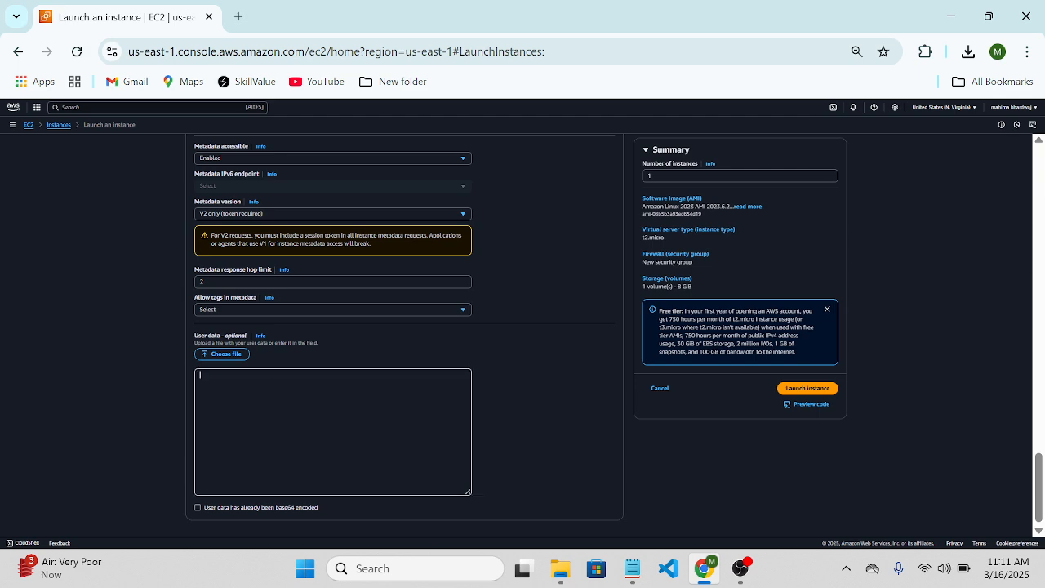
left_click(221, 358)
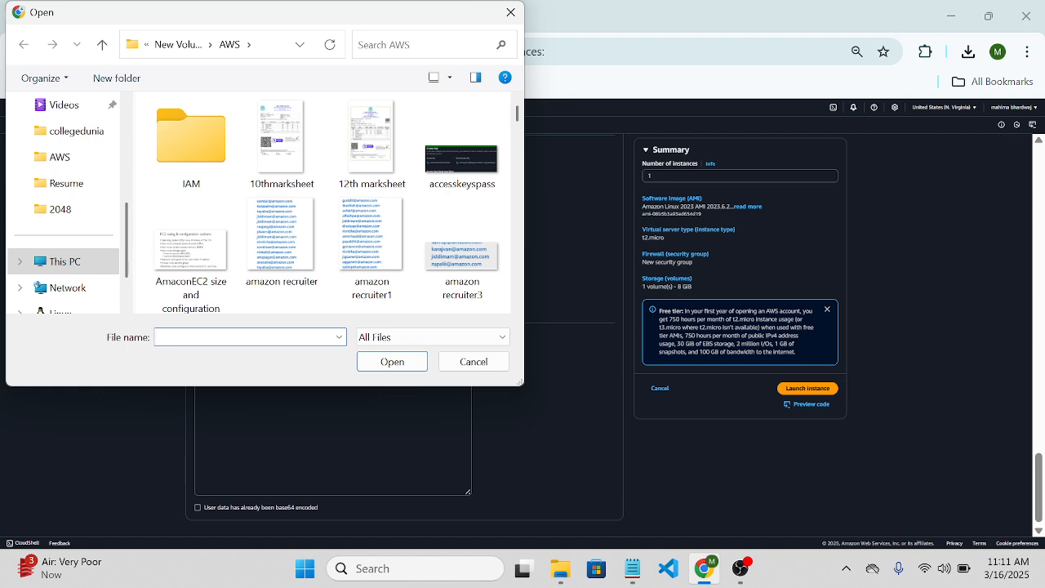
type("ec")
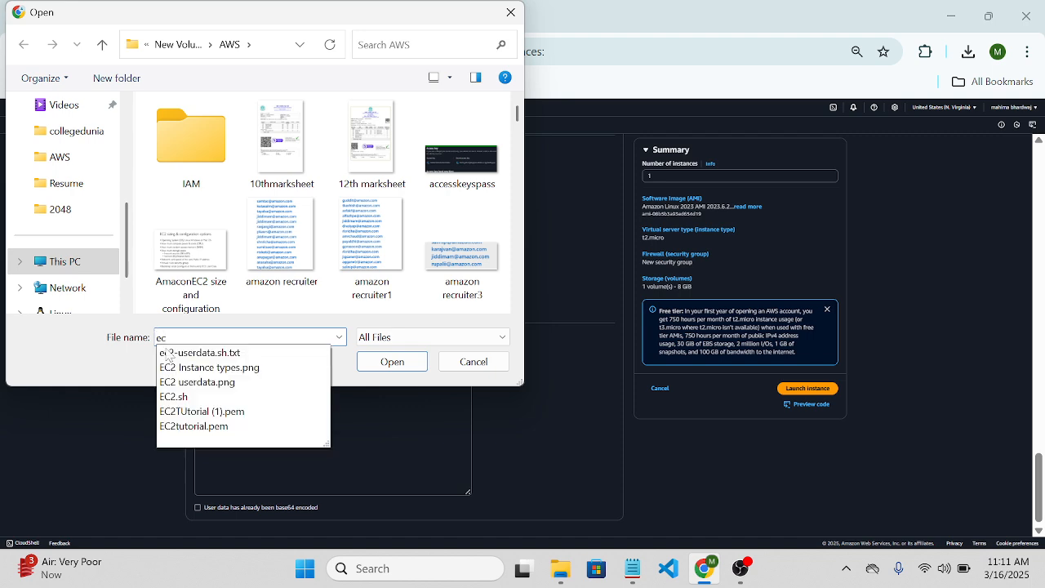
left_click(174, 397)
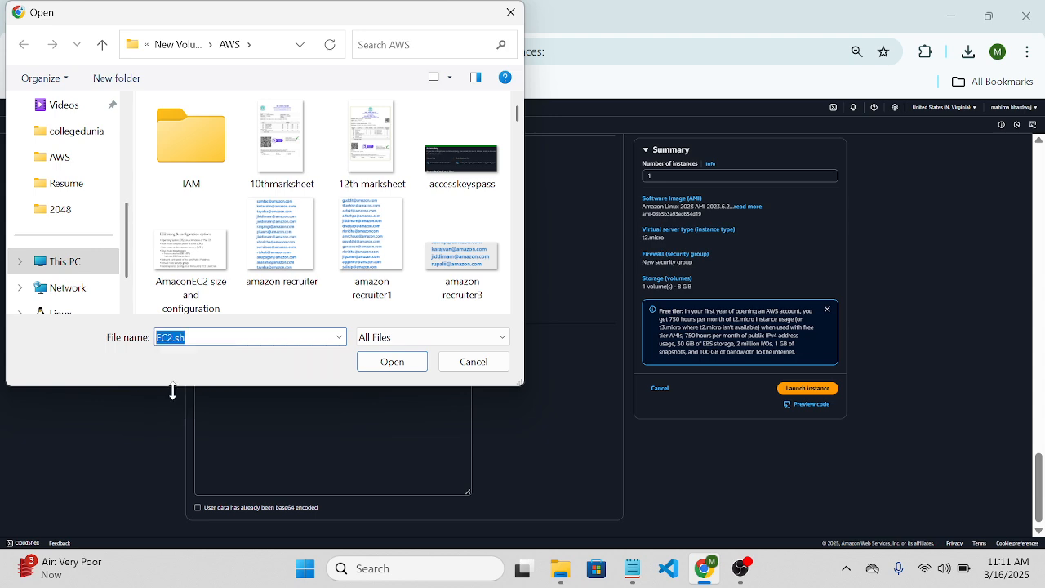
left_click(400, 362)
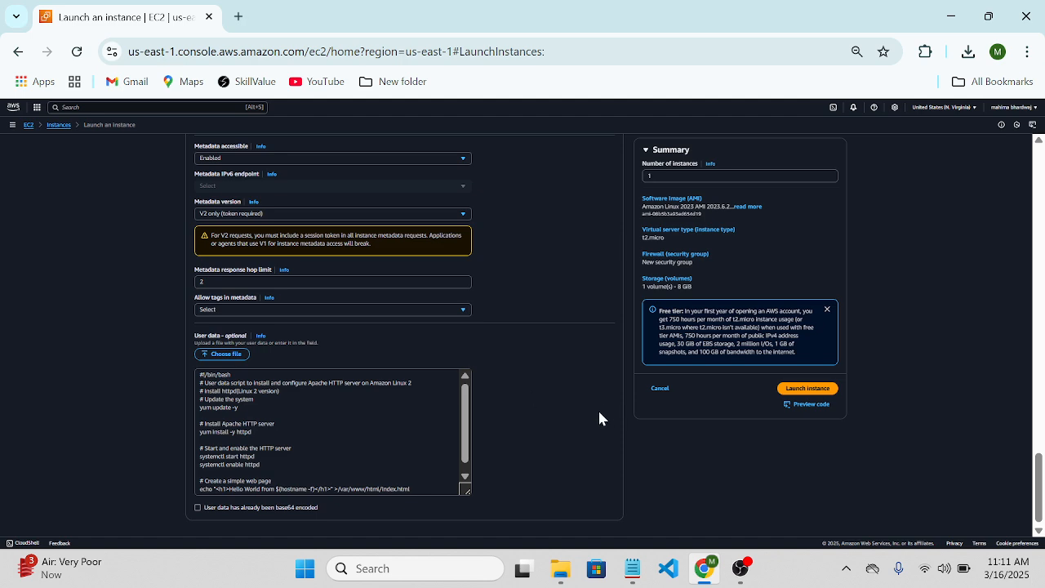
left_click(466, 445)
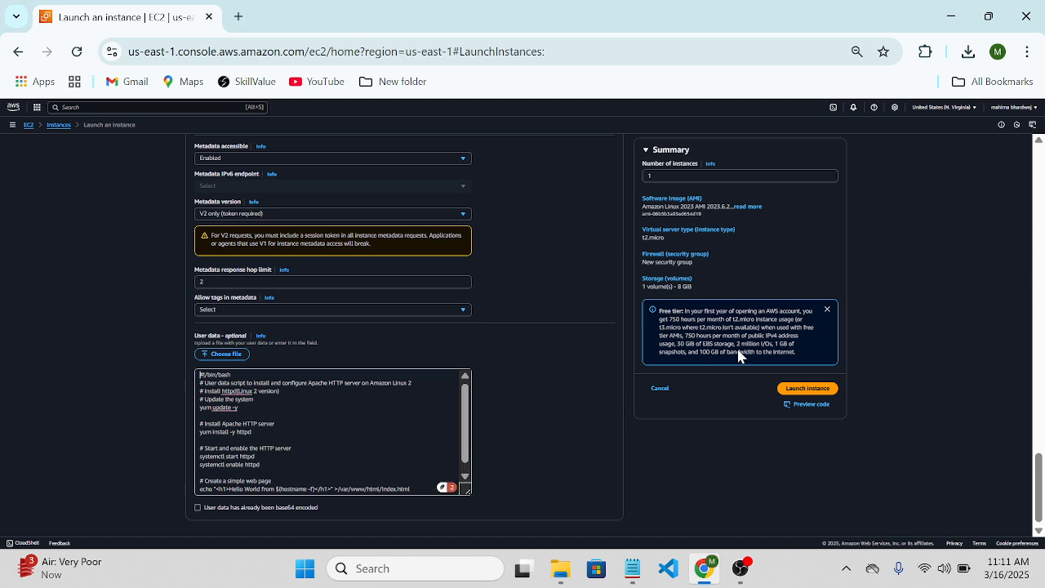
Step: Launch the configured instance, open its entry in the instances list and refresh its status
mouse_move(1037, 462)
left_mouse_down()
mouse_move(1037, 406)
mouse_move(1037, 466)
left_mouse_up()
left_click(817, 394)
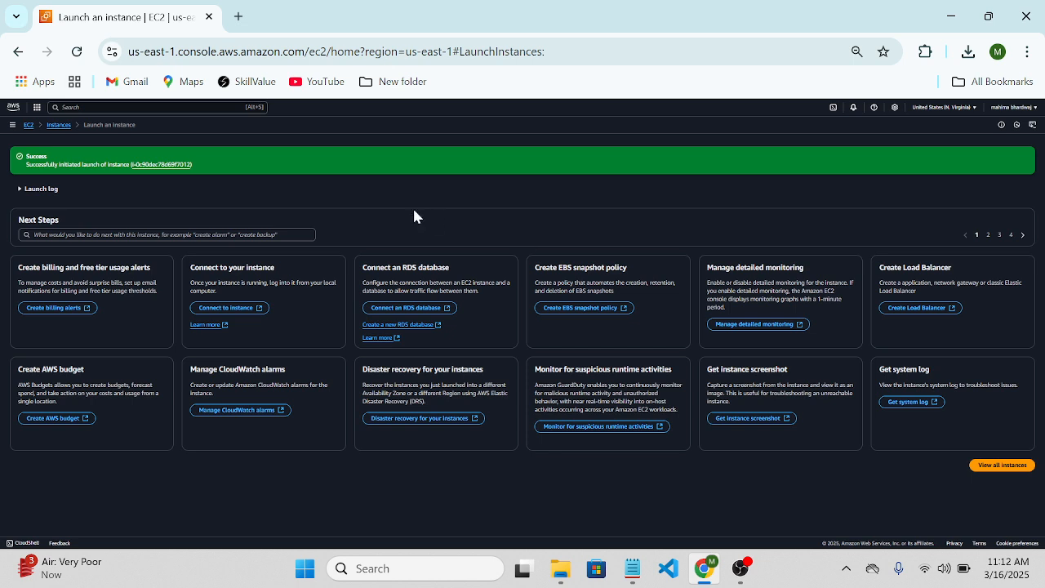
left_click(187, 167)
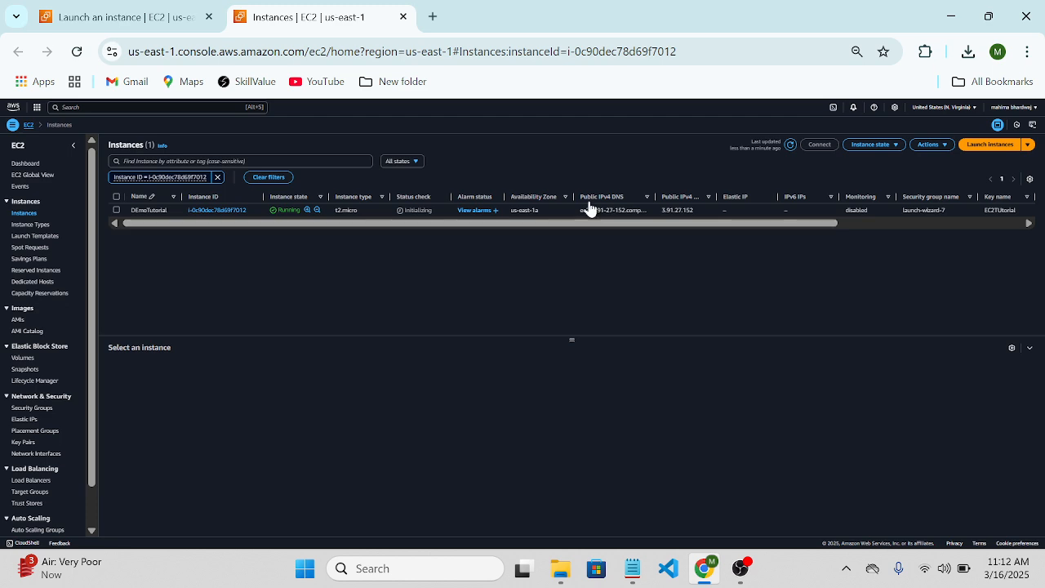
left_click(790, 144)
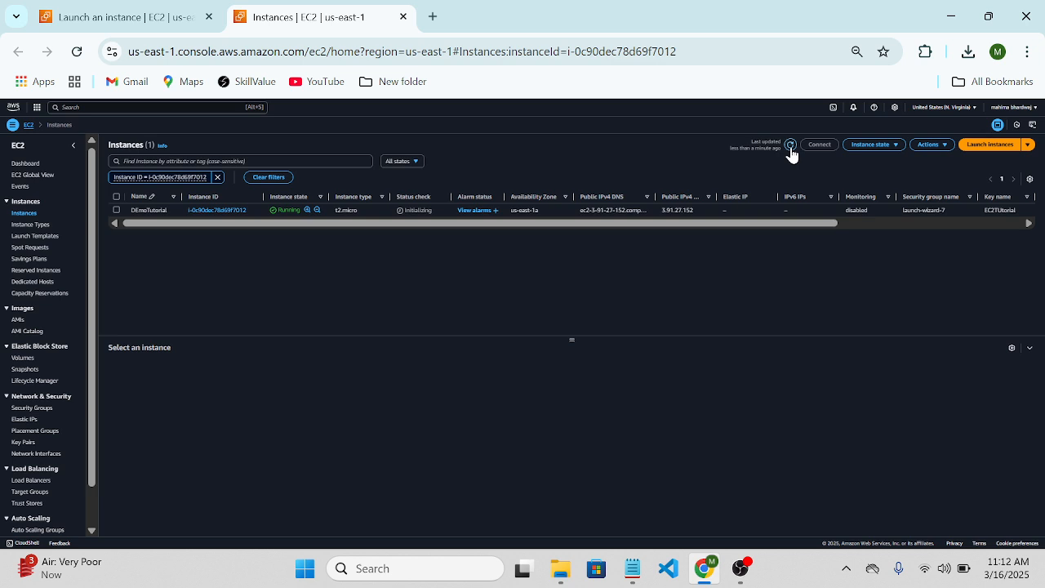
Step: Open the DEmoTutorial instance and examine its summary and details, including its IP addresses and assigned key pair
left_click(200, 214)
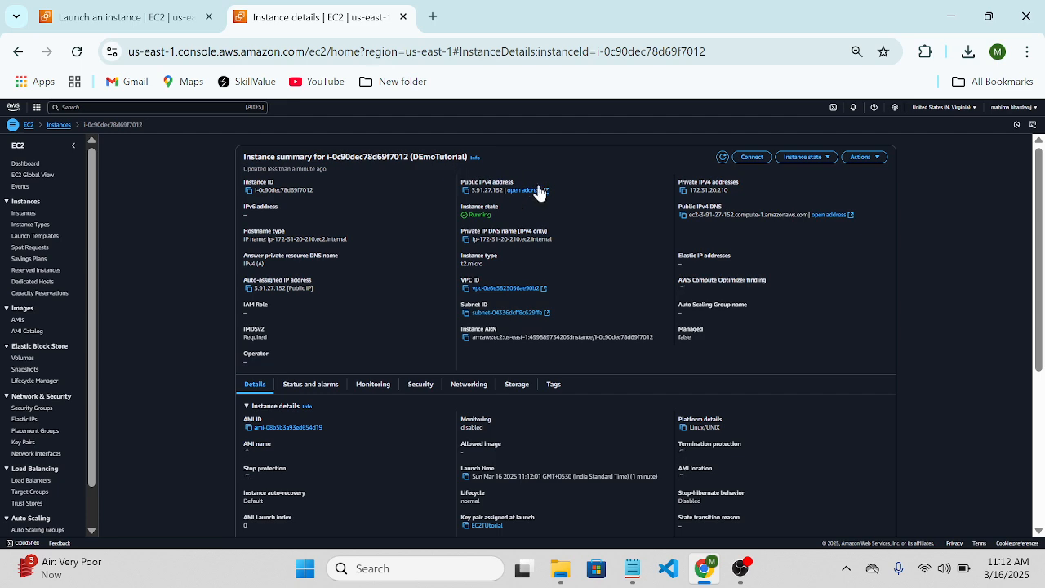
left_click_drag(1044, 216, 1042, 390)
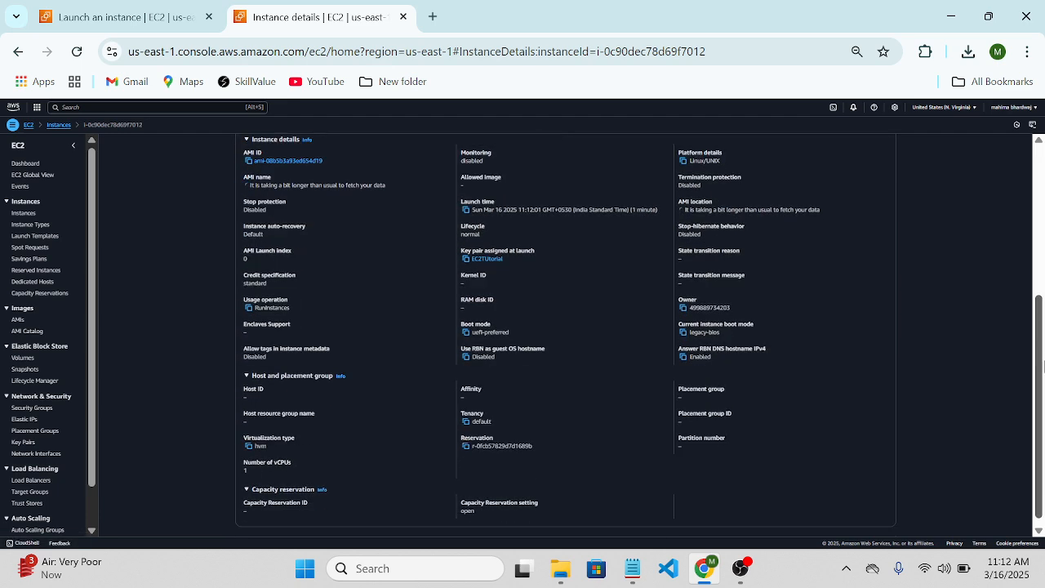
scroll(1027, 455, "up", 3)
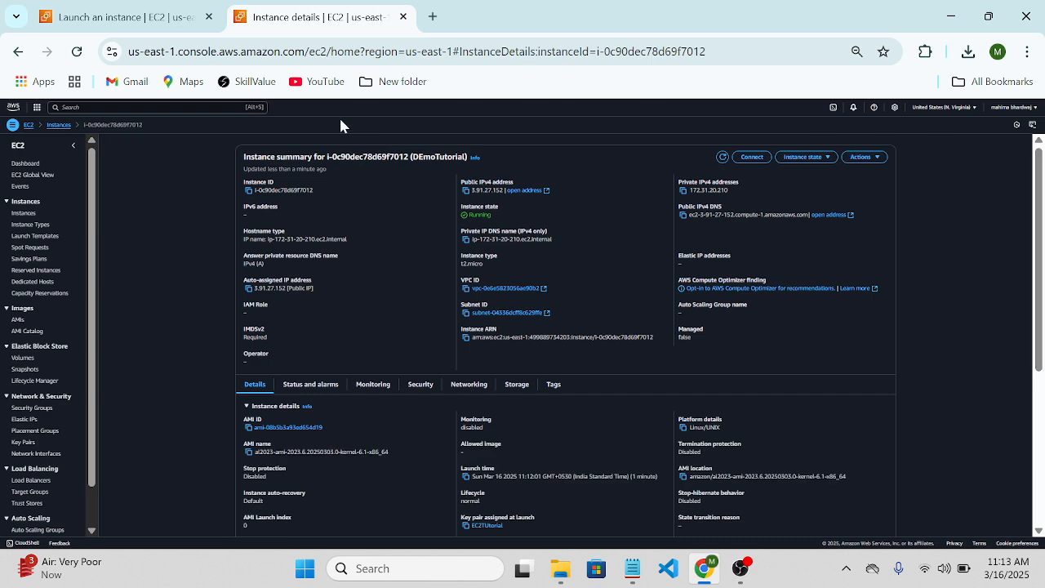
Step: Connect to the DEmoTutorial instance through EC2 Instance Connect using its public IPv4 address, and return to the instances list
left_click(58, 125)
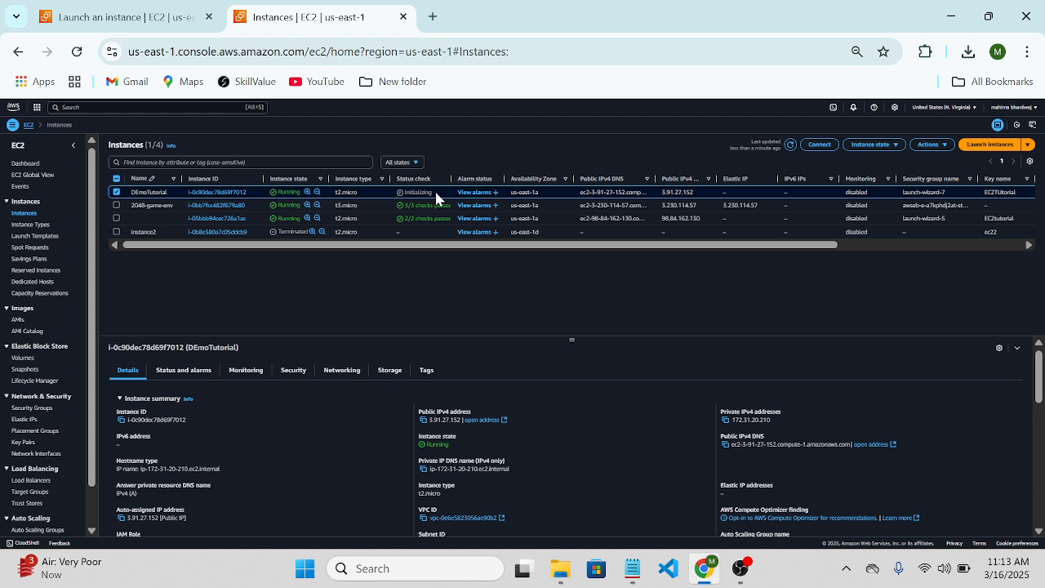
left_click(817, 144)
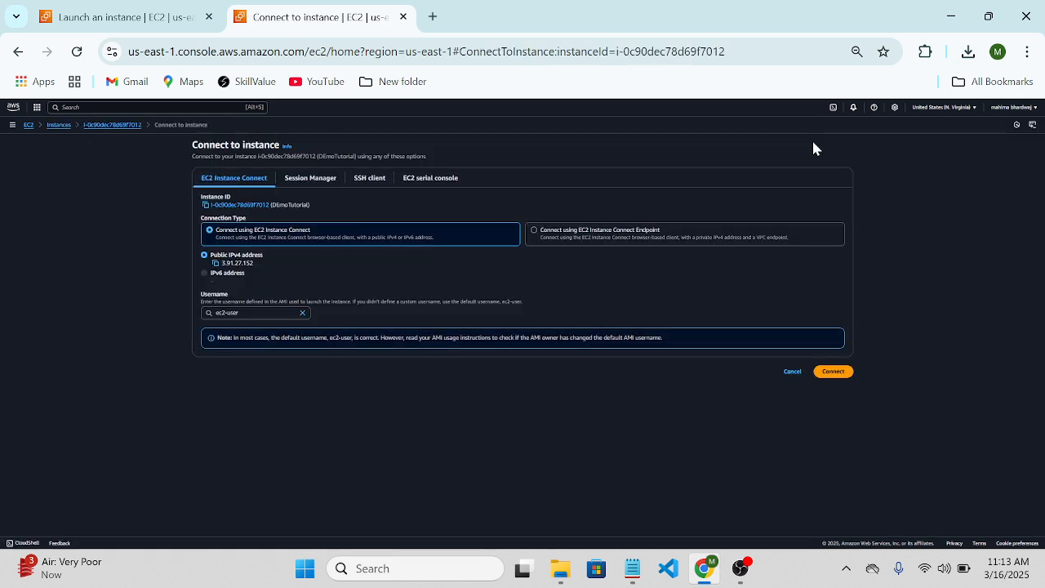
left_click(838, 373)
left_click(833, 372)
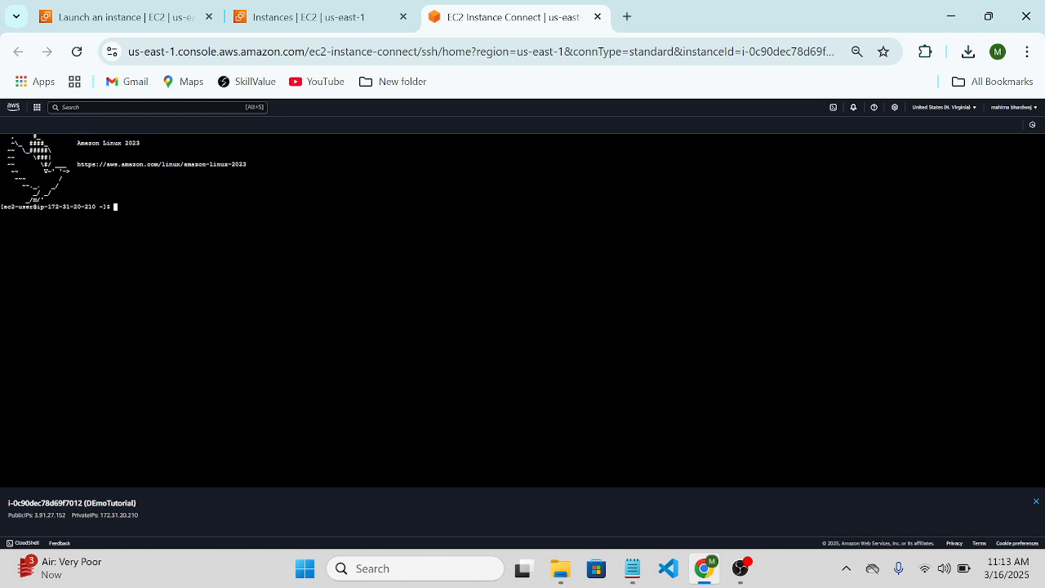
left_click(316, 19)
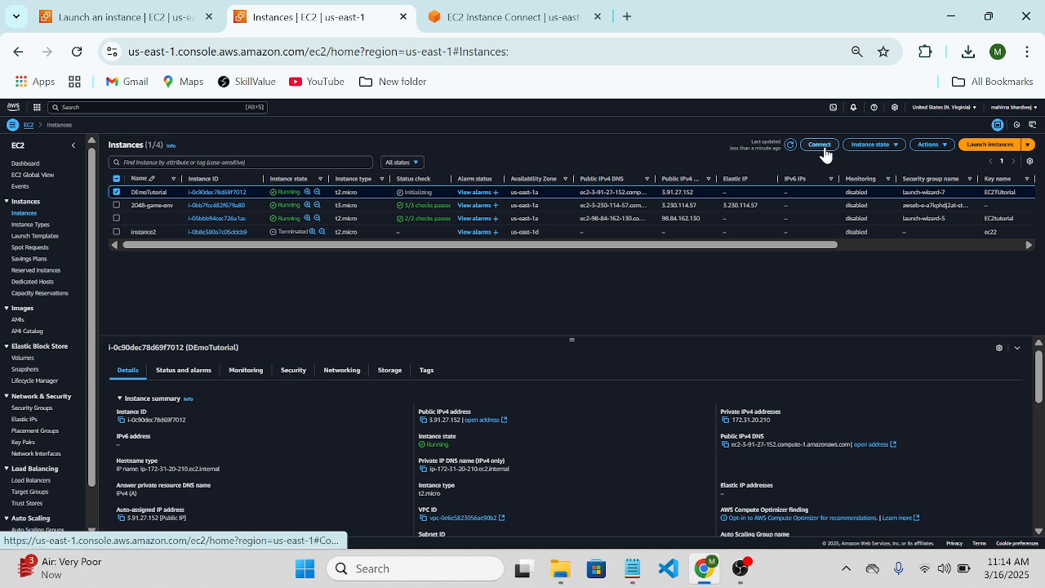
Step: Refresh the instances list to check the DEmoTutorial instance's status check, and review the remaining columns through launch time and platform
left_click(790, 145)
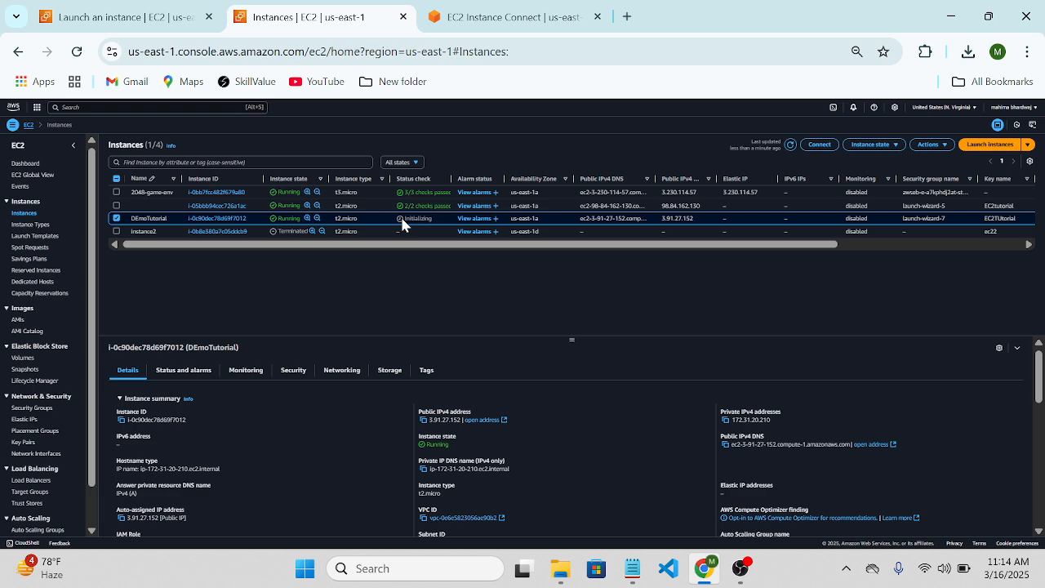
left_click(789, 145)
left_click_drag(550, 247, 602, 249)
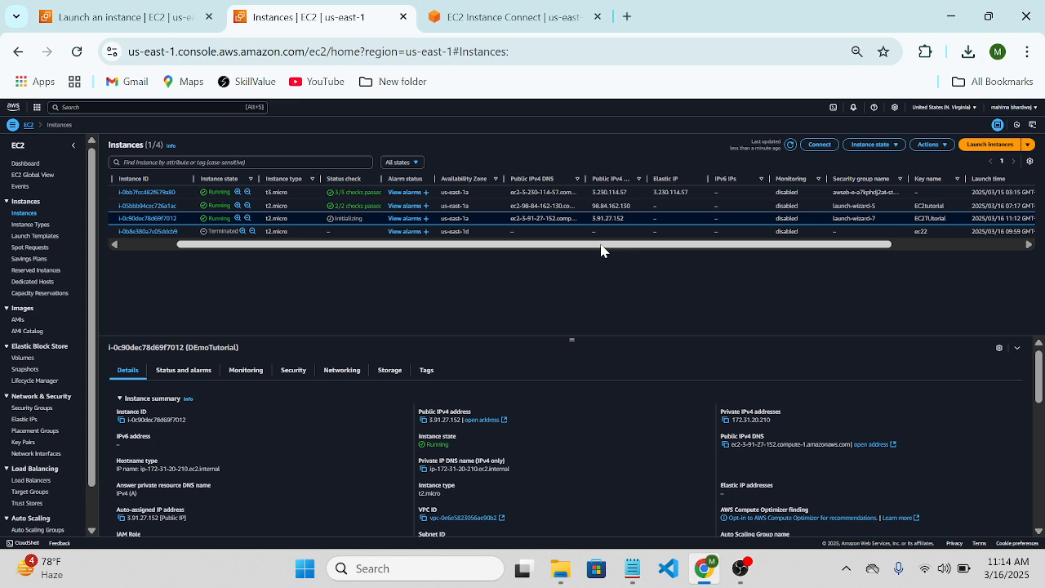
left_click_drag(602, 248, 679, 246)
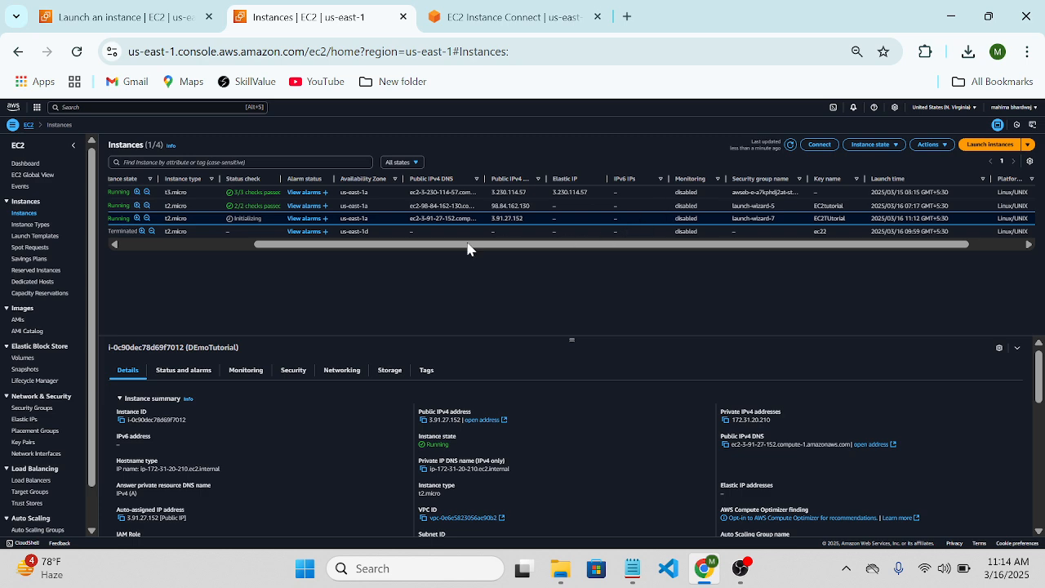
left_click_drag(457, 246, 294, 245)
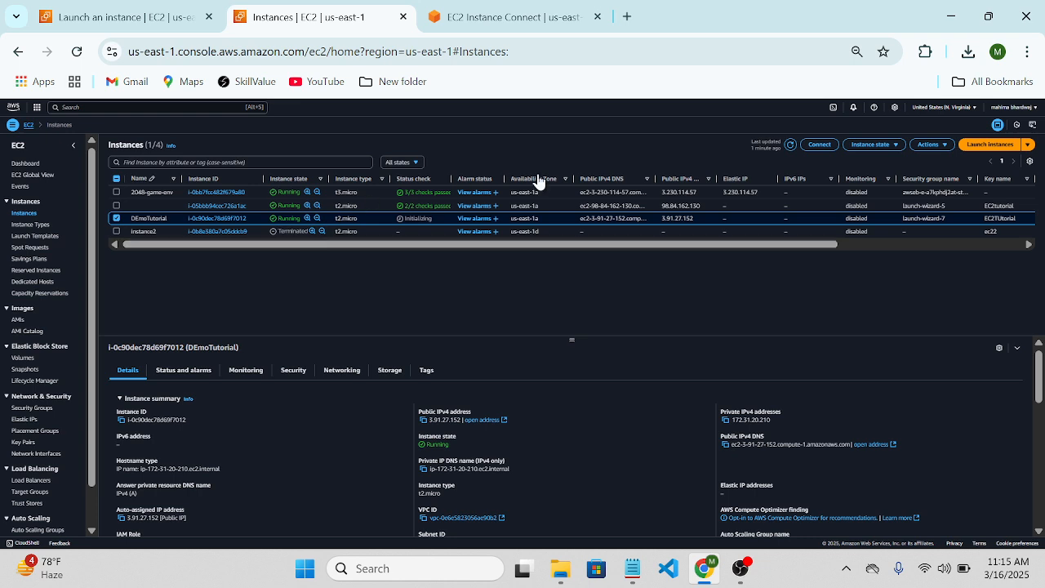
left_click(786, 145)
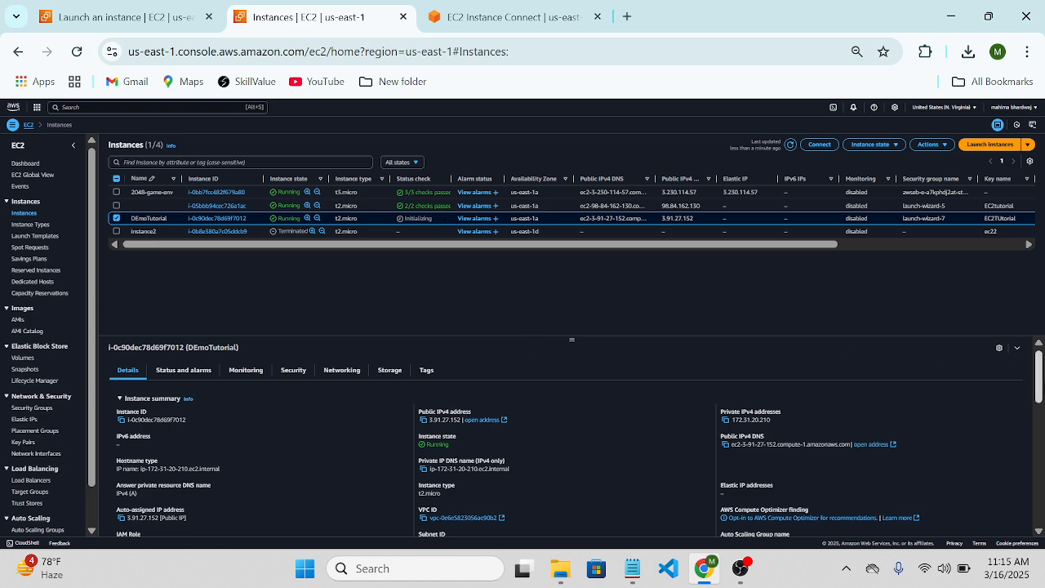
Step: Examine the DEmoTutorial instance's details through host placement and capacity reservation, and refresh the instances list to recheck its status
scroll(571, 441, "down", 3)
scroll(572, 441, "down", 1)
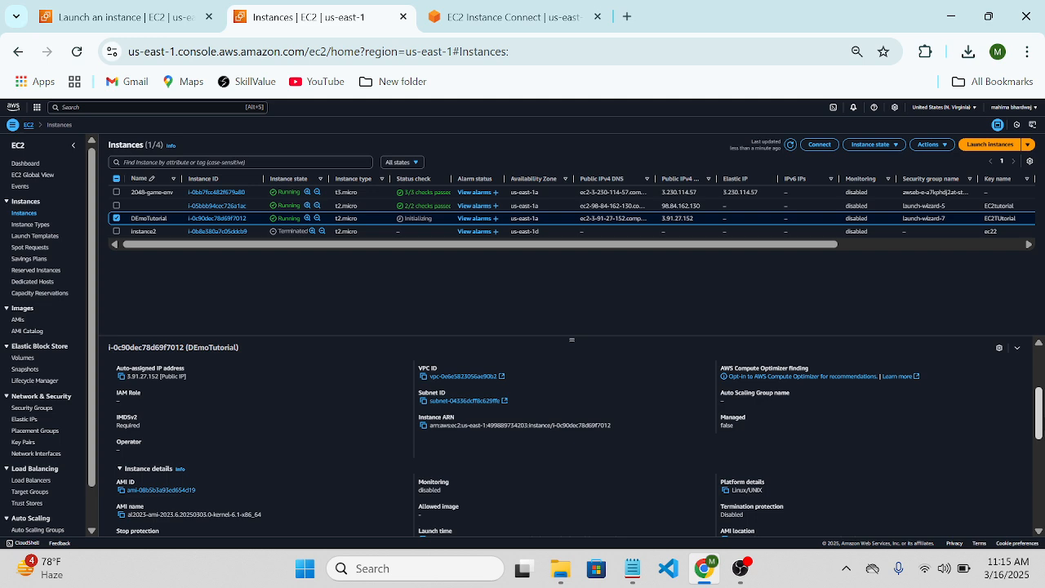
left_click_drag(1041, 419, 1034, 517)
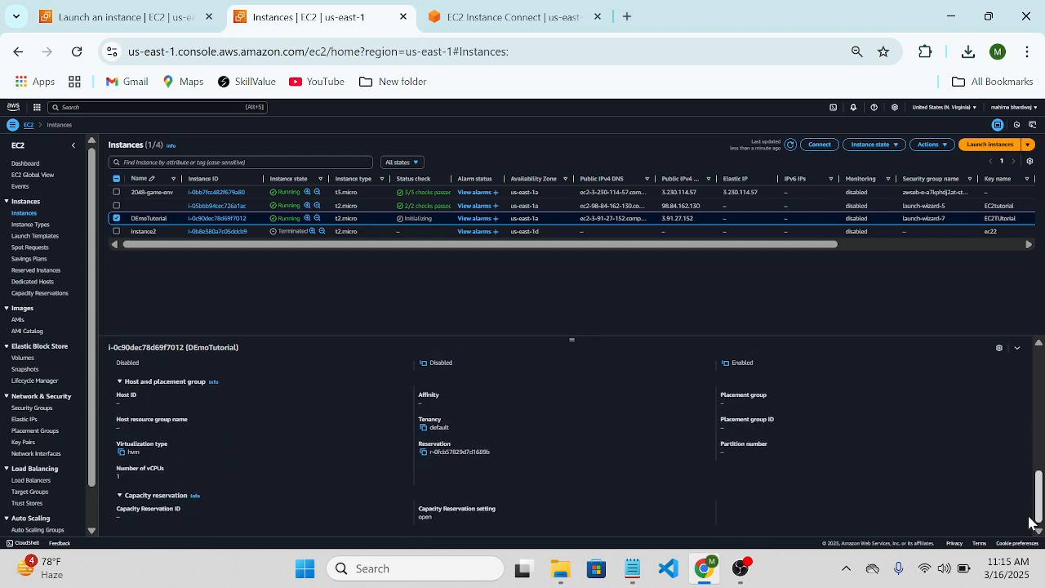
left_click_drag(1031, 522, 1033, 441)
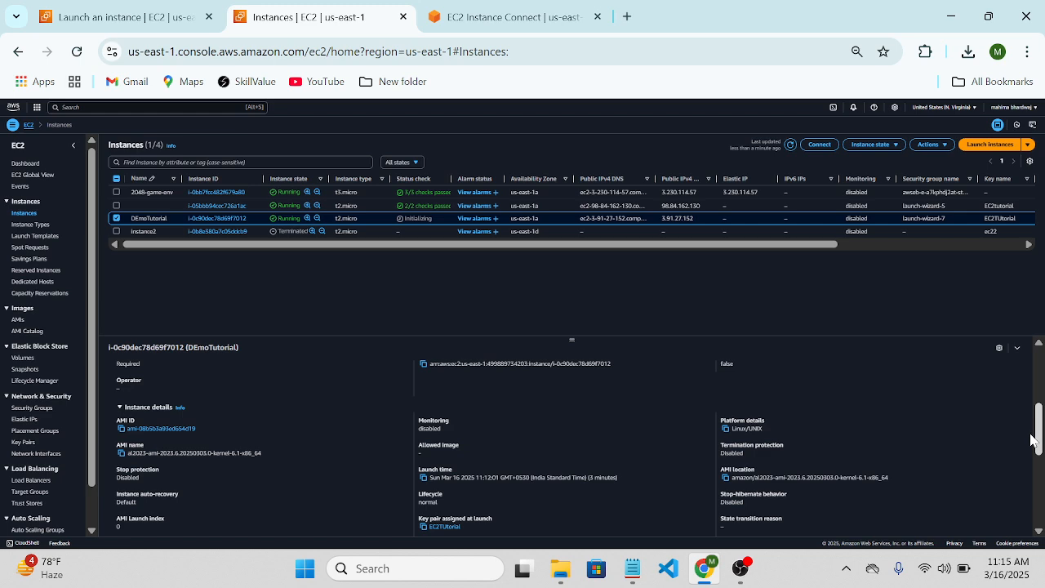
left_click_drag(1033, 441, 1030, 375)
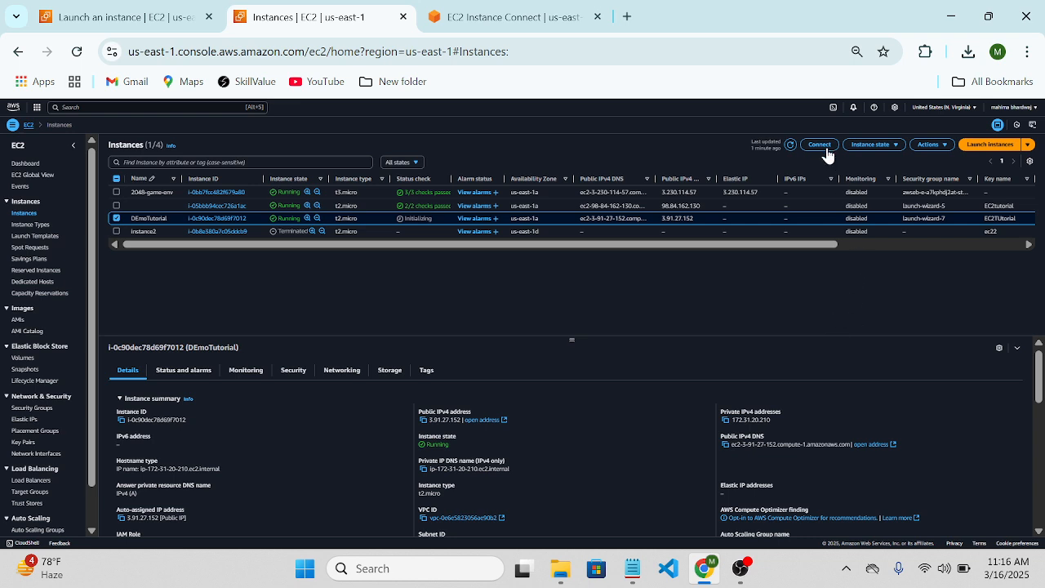
left_click(791, 145)
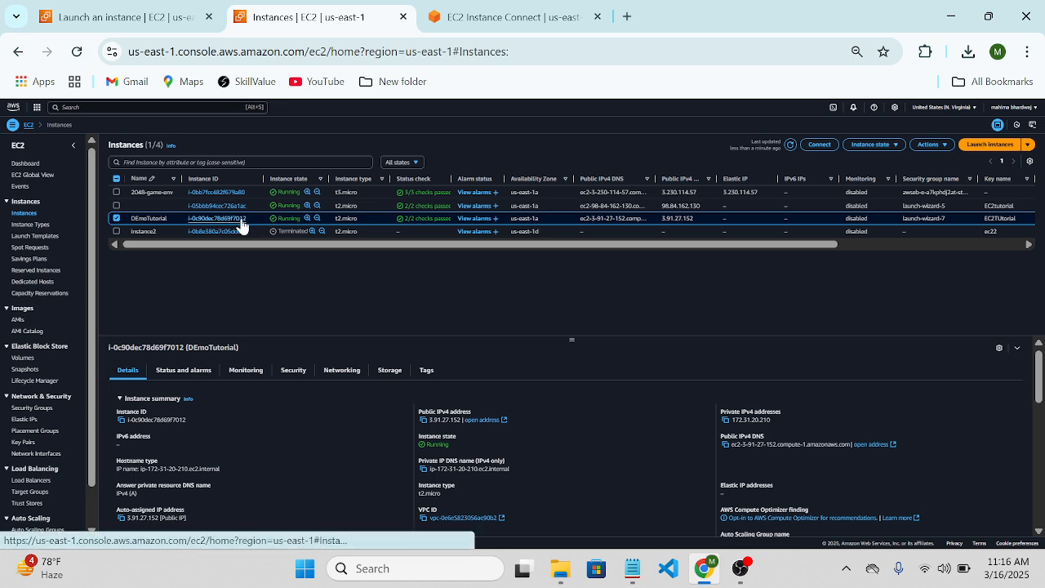
scroll(1040, 377, "down", 1)
scroll(1039, 384, "up", 1)
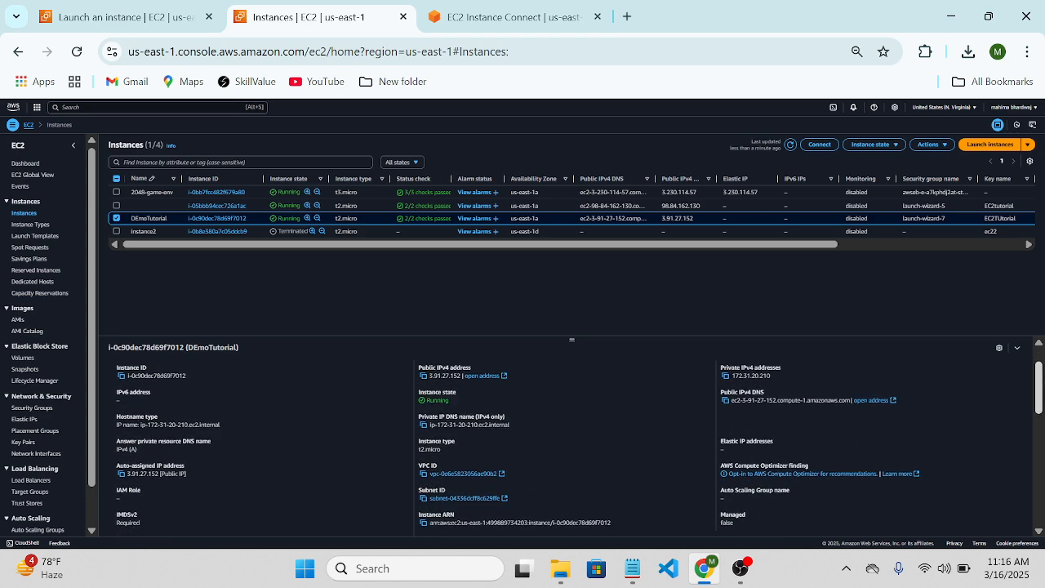
left_click(483, 384)
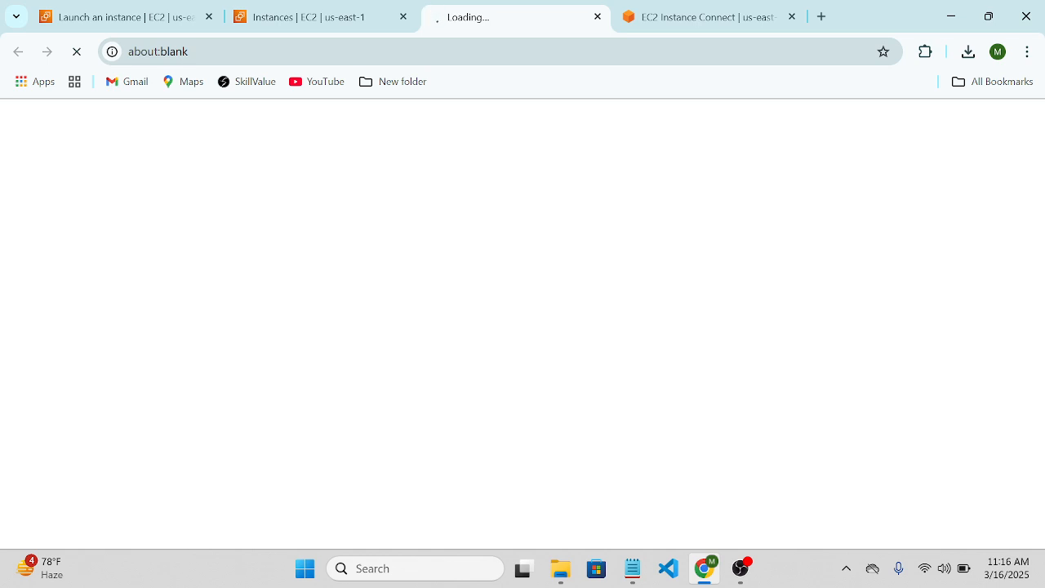
left_click(158, 51)
type("https://3.91.27.152")
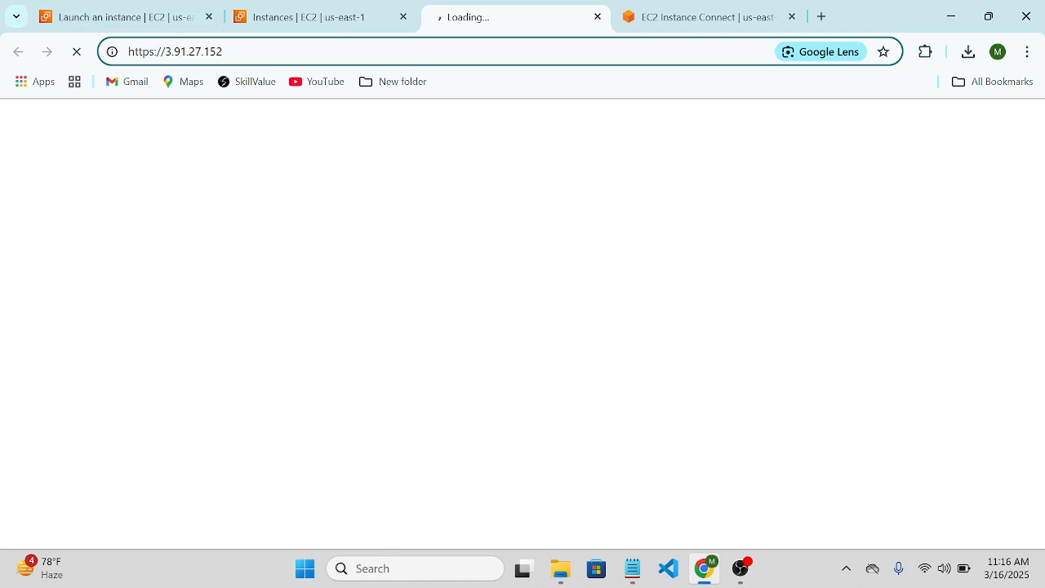
left_click(160, 51)
key("BackSpace")
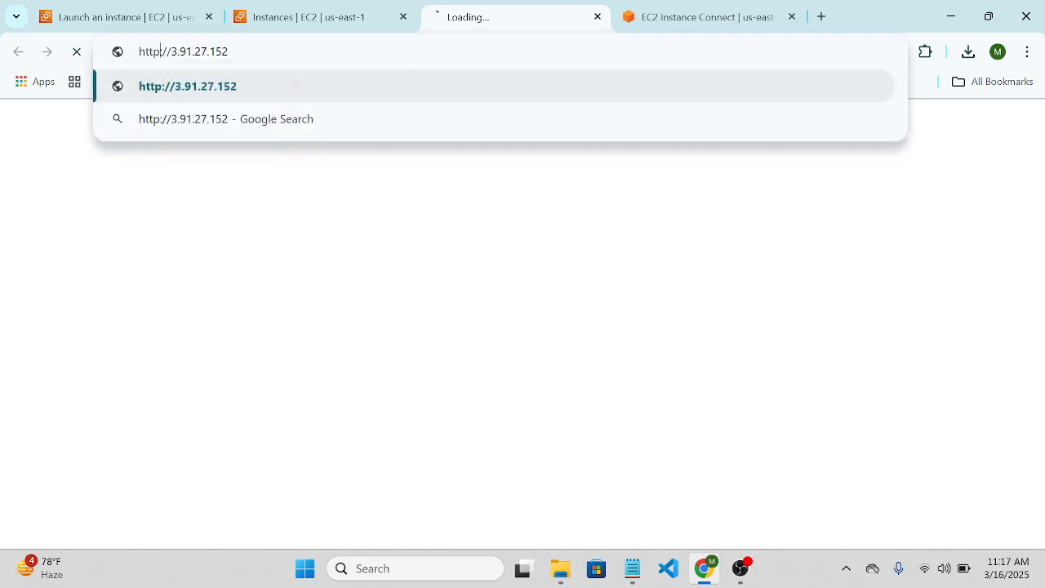
key("Return")
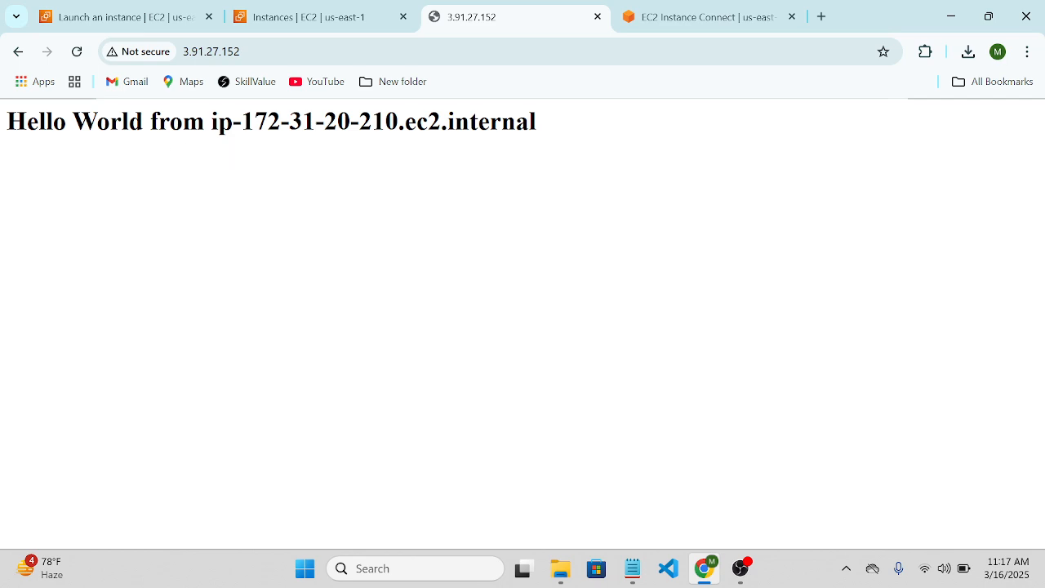
left_click(366, 16)
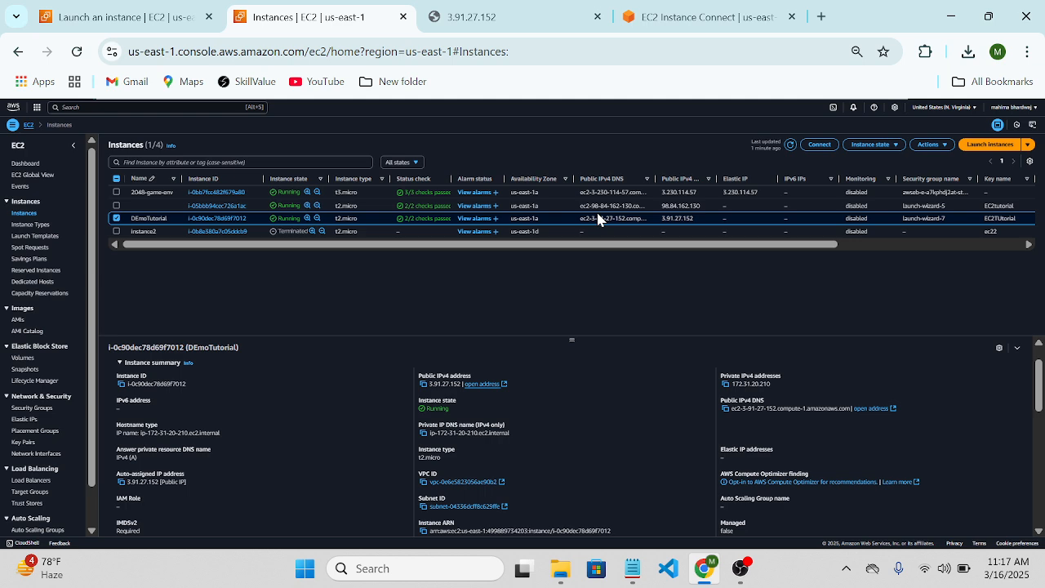